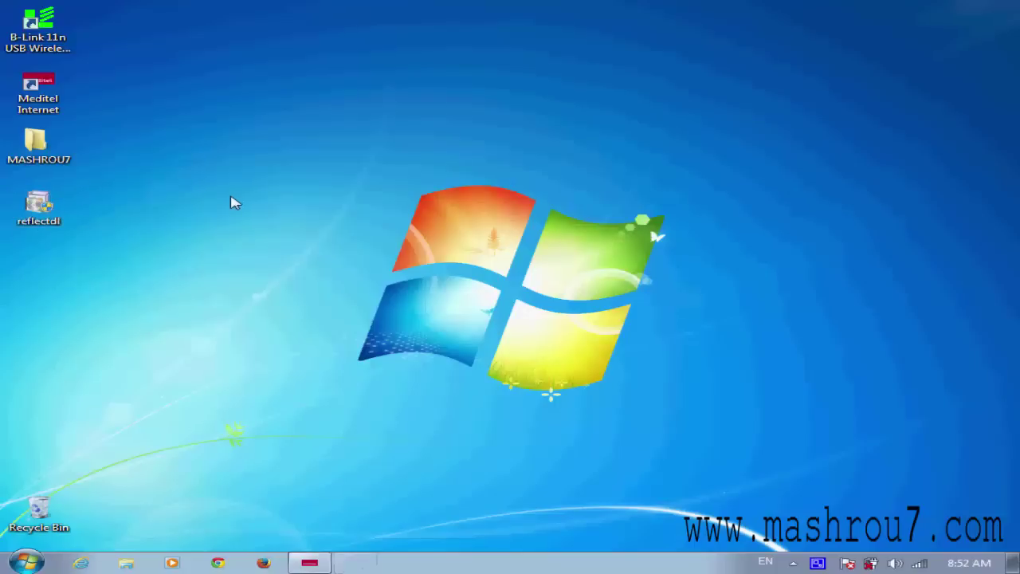
Run the reflectdl download agent and download the Free Macrium Reflect package, including the WinPE components.
left_click(50, 207)
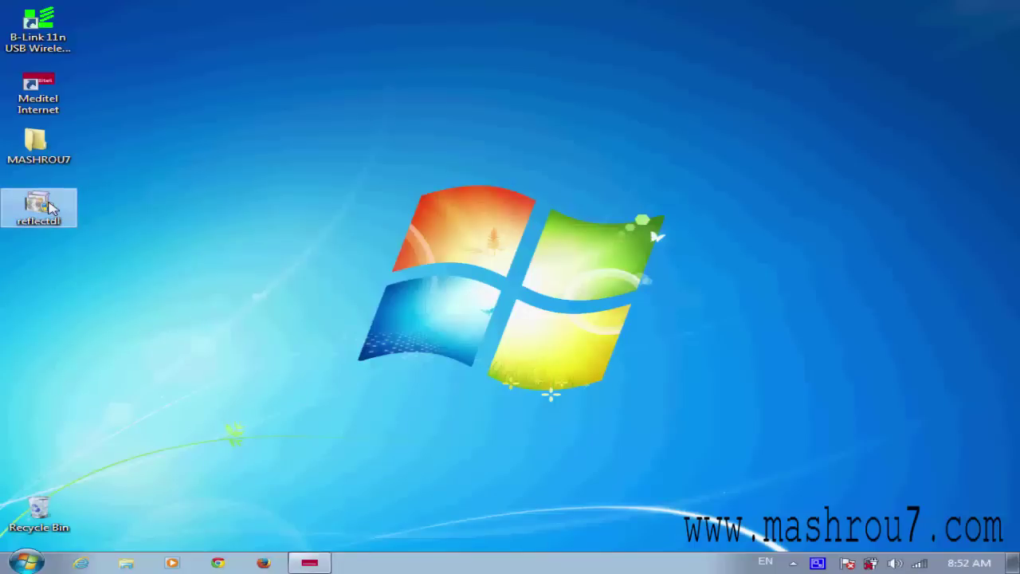
double_click(49, 207)
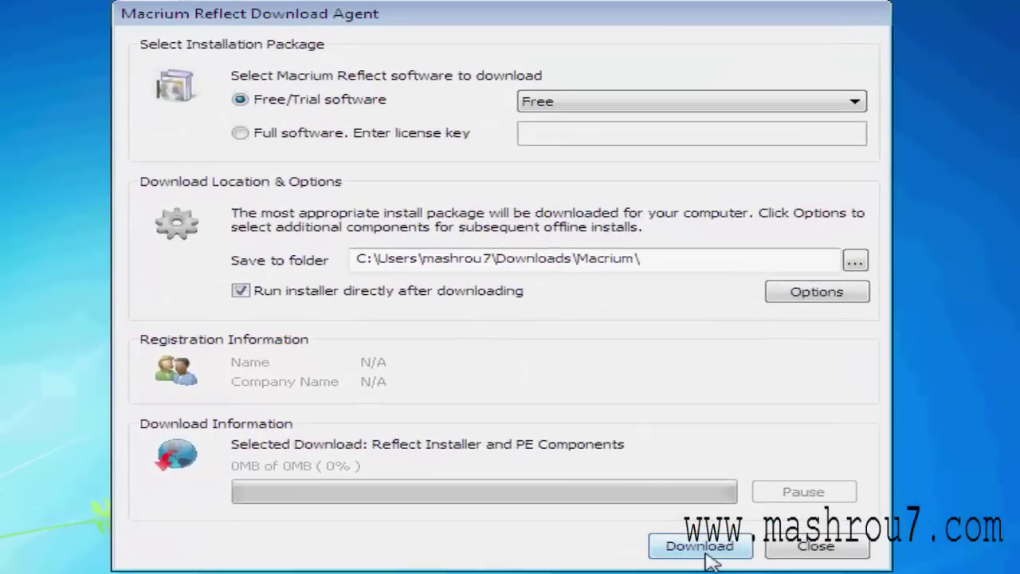
left_click(683, 554)
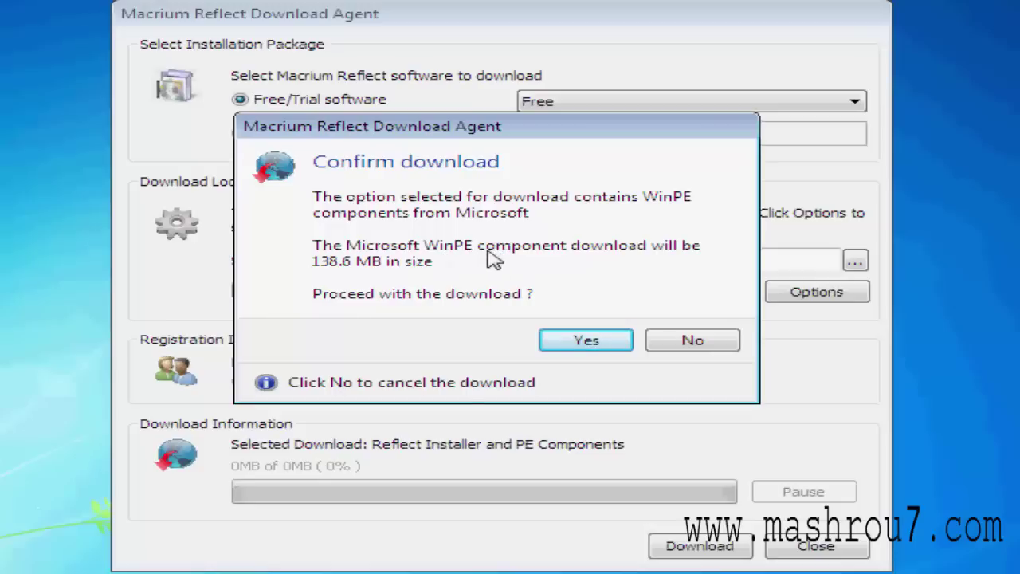
left_click(587, 348)
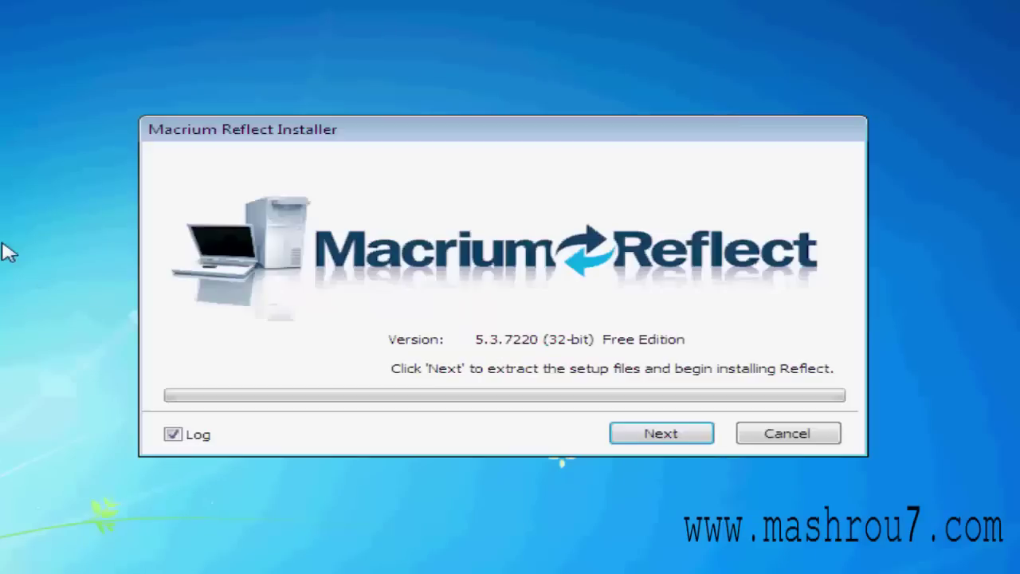
Begin the Macrium Reflect Free Edition setup and accept the terms of the license agreement.
left_click(658, 435)
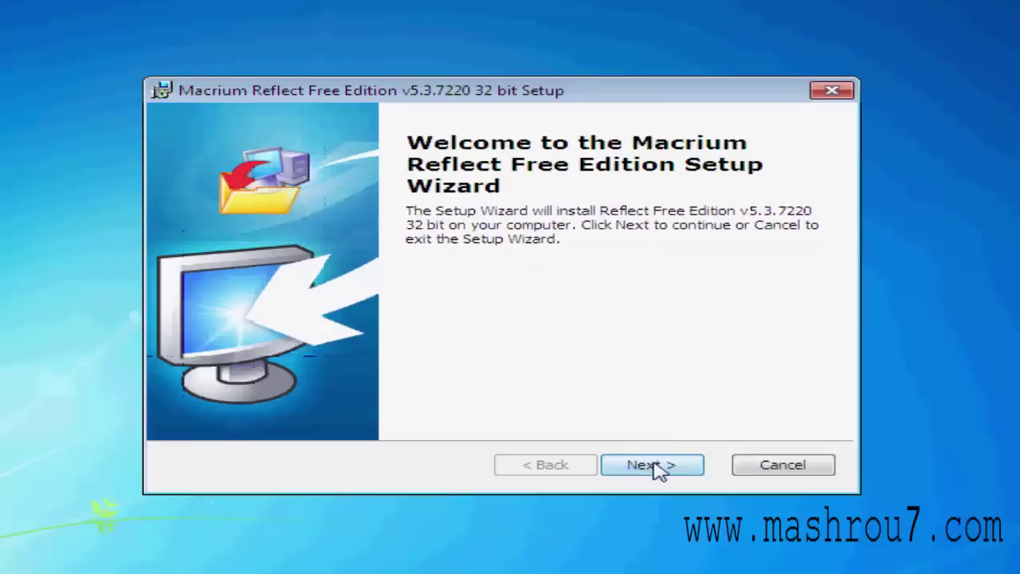
left_click(659, 470)
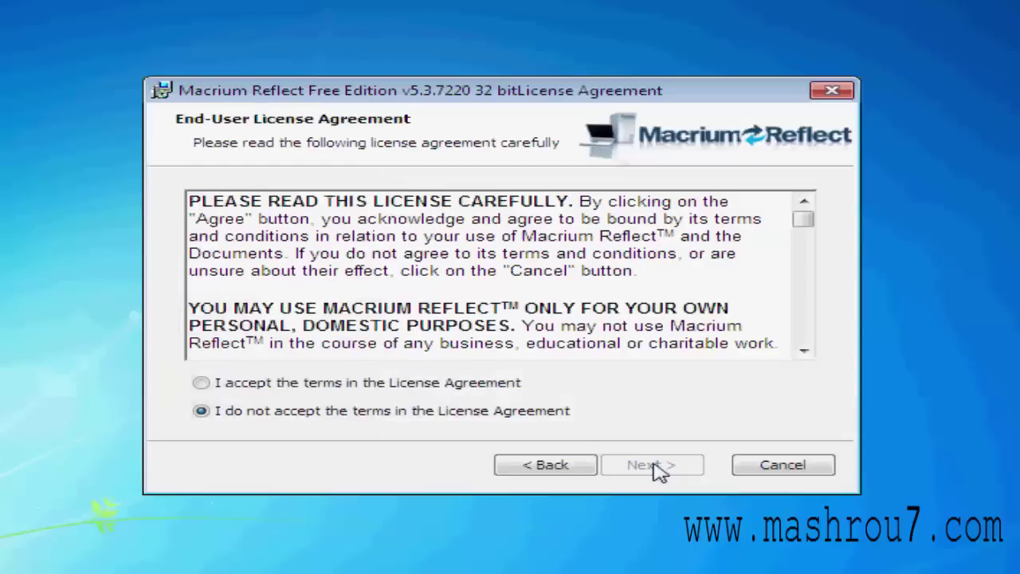
left_click(375, 386)
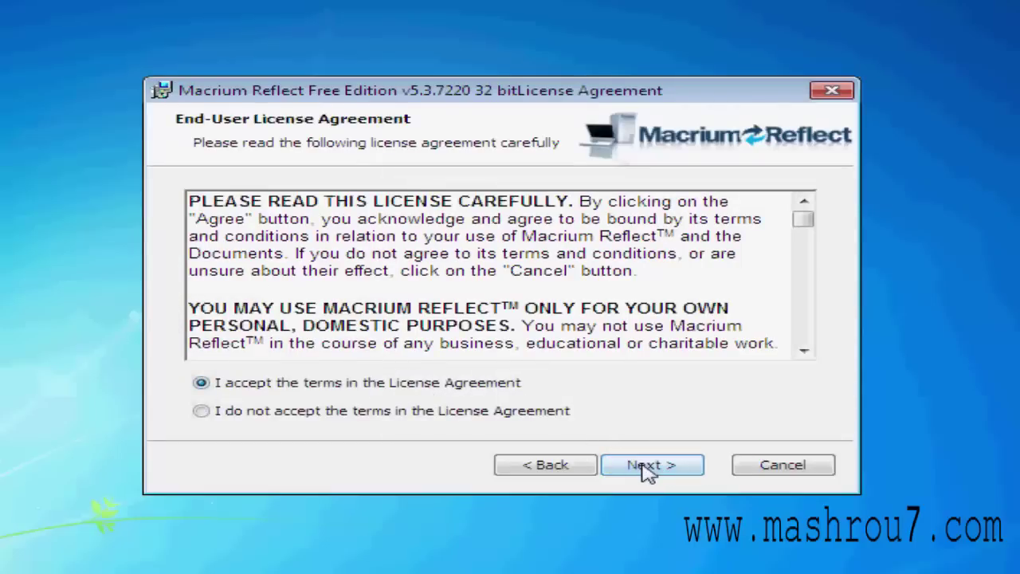
left_click(648, 468)
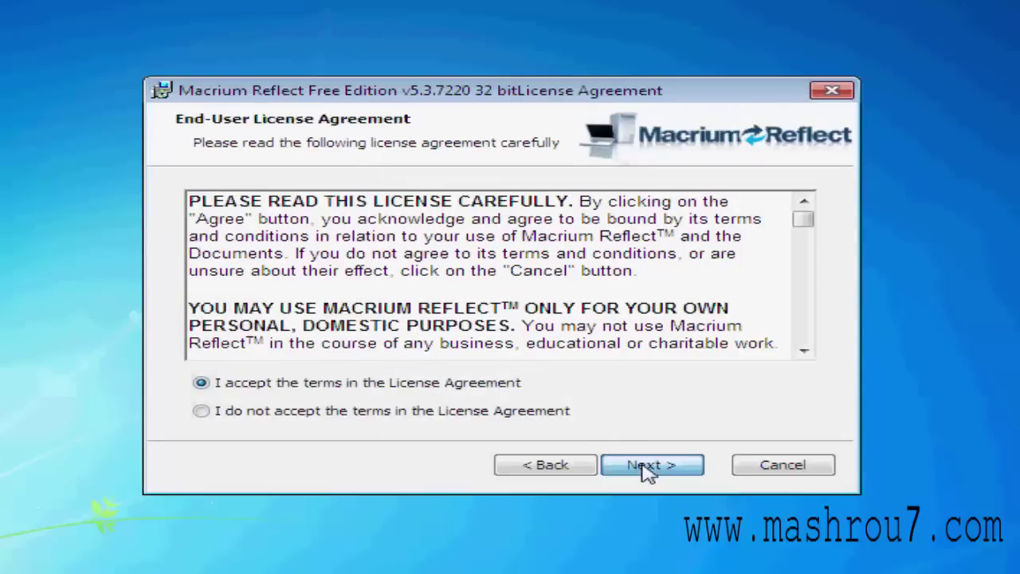
left_click(651, 468)
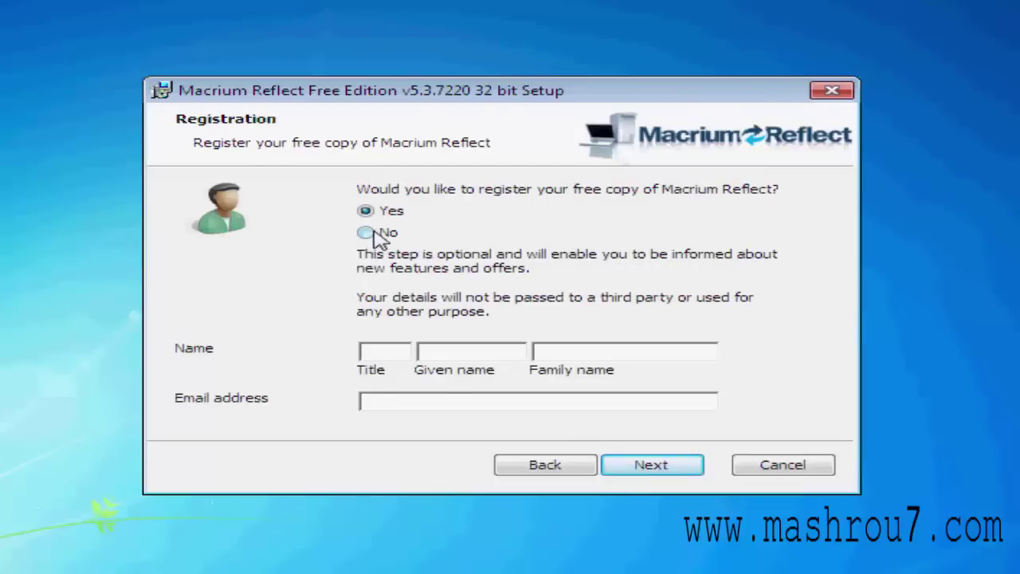
Decline registration of the free copy and complete the installation for all users with the default features and location.
left_click(369, 233)
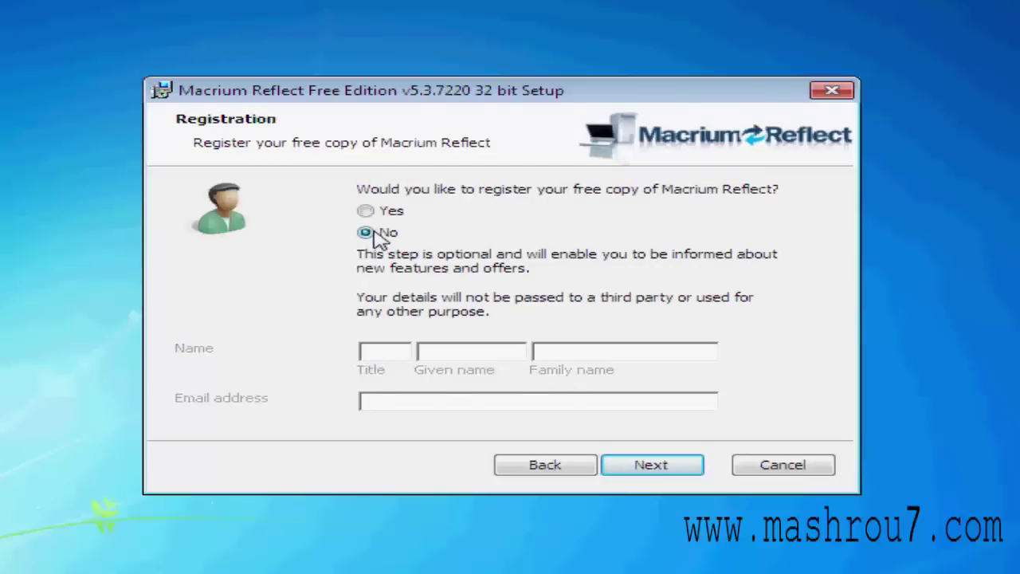
left_click(647, 469)
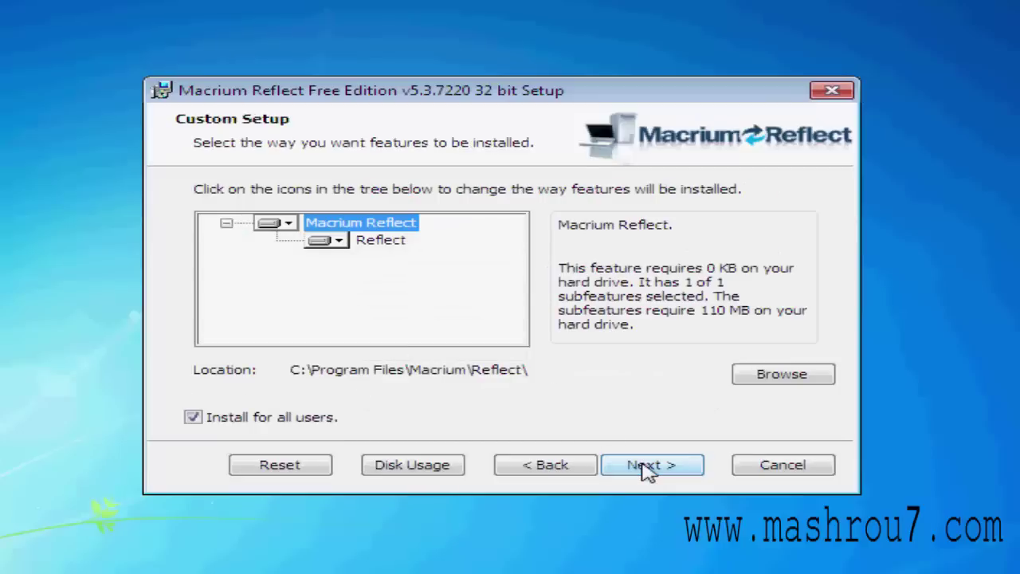
left_click(648, 469)
left_click(648, 469)
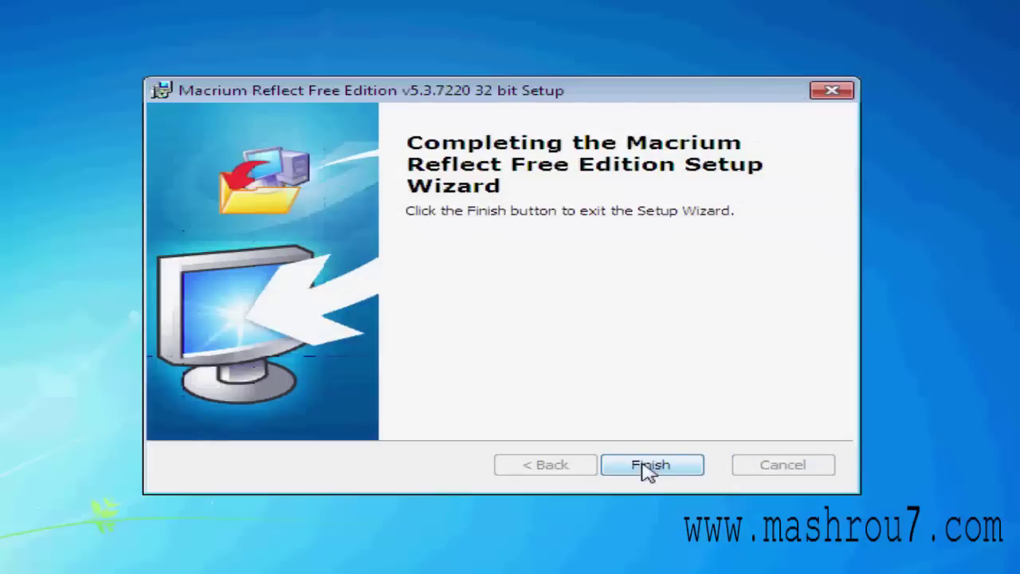
left_click(649, 470)
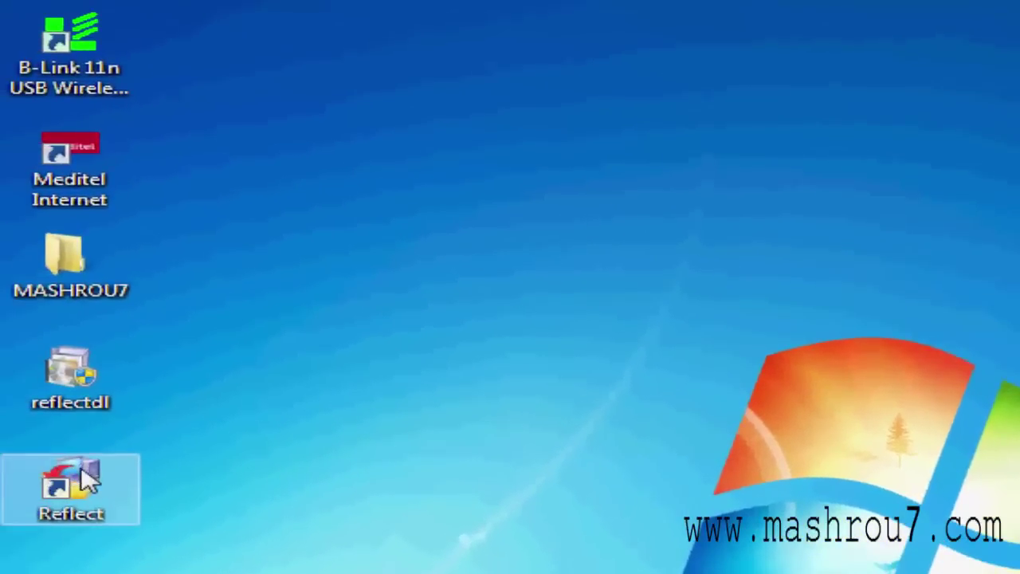
Launch Reflect from the desktop and postpone the email registration reminder by 30 days.
double_click(69, 478)
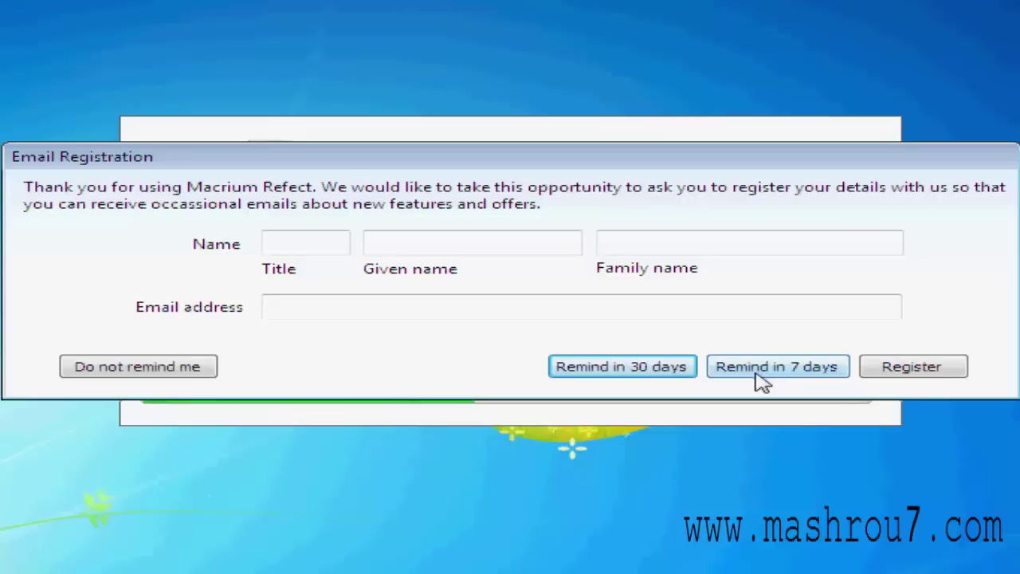
left_click(664, 374)
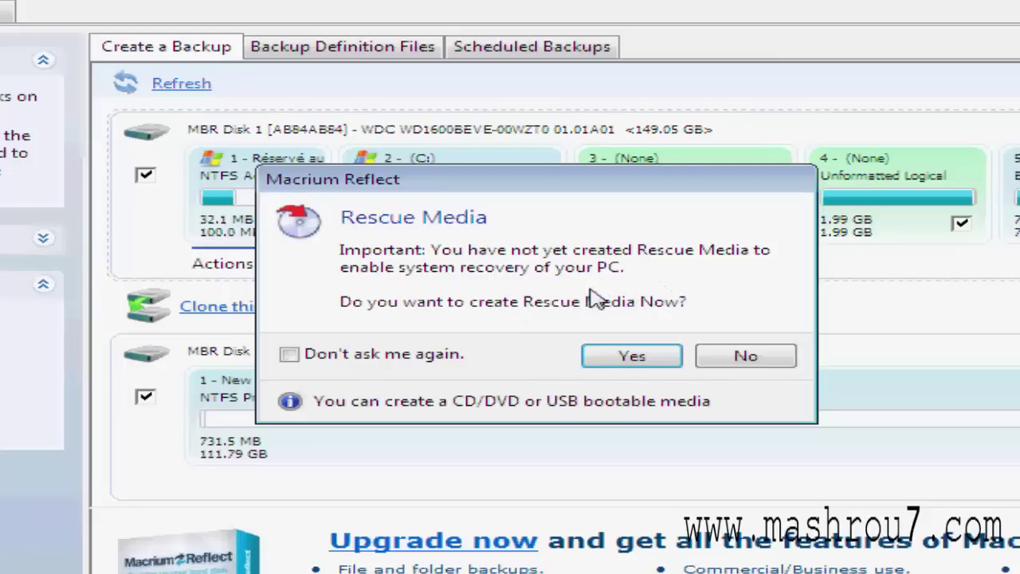
Agree to create rescue media and choose Windows PE 3.1 as the rescue environment type.
left_click(634, 356)
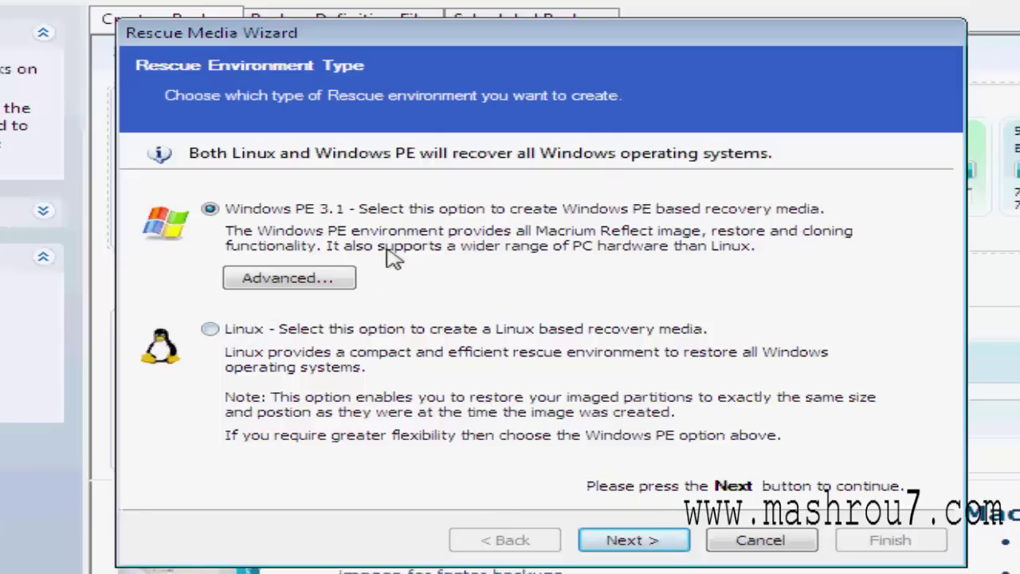
left_click(210, 333)
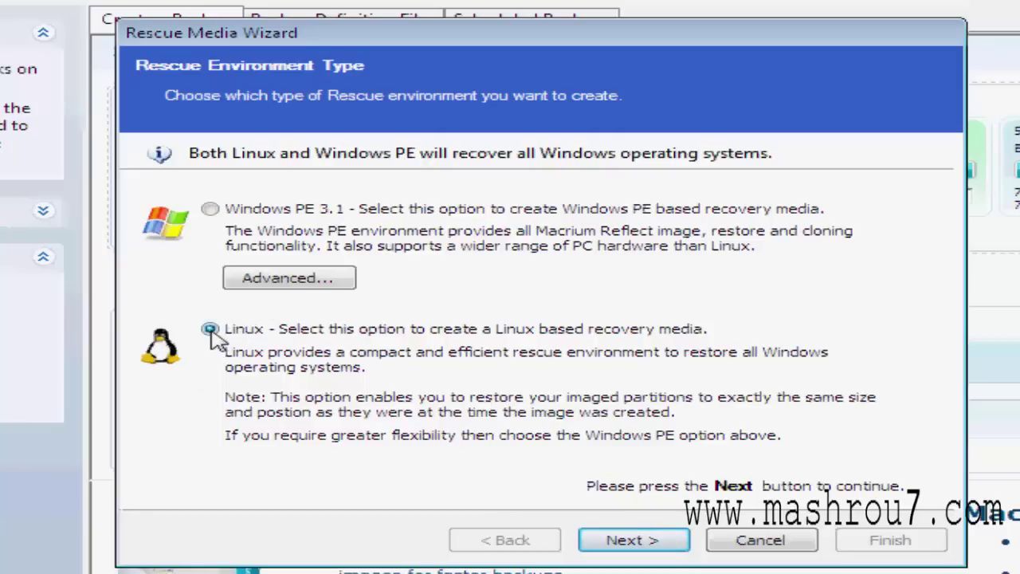
left_click(210, 210)
left_click(634, 543)
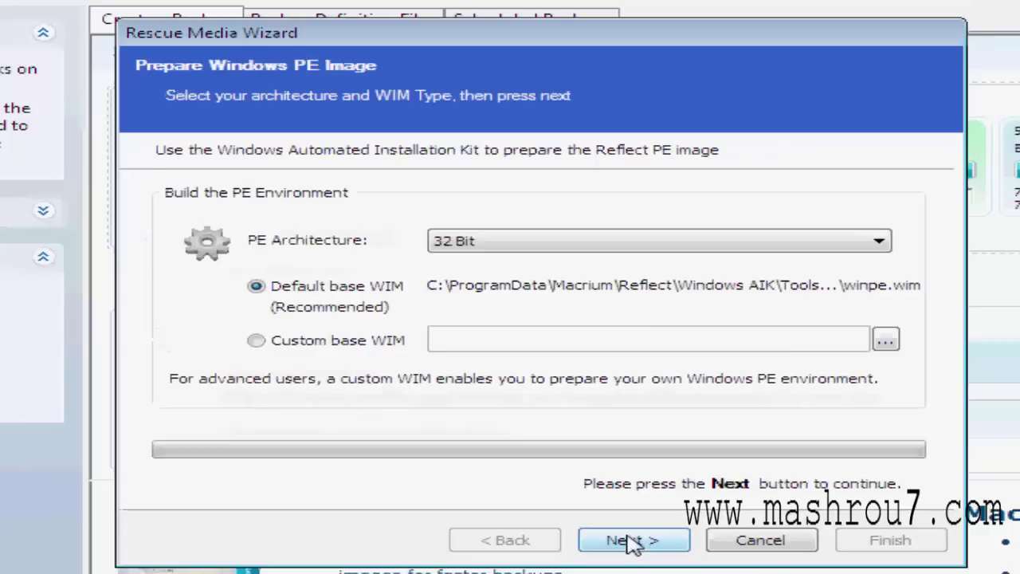
Build the Windows PE image with the 32 Bit architecture and default base WIM, and acknowledge the drive access notice.
left_click(882, 244)
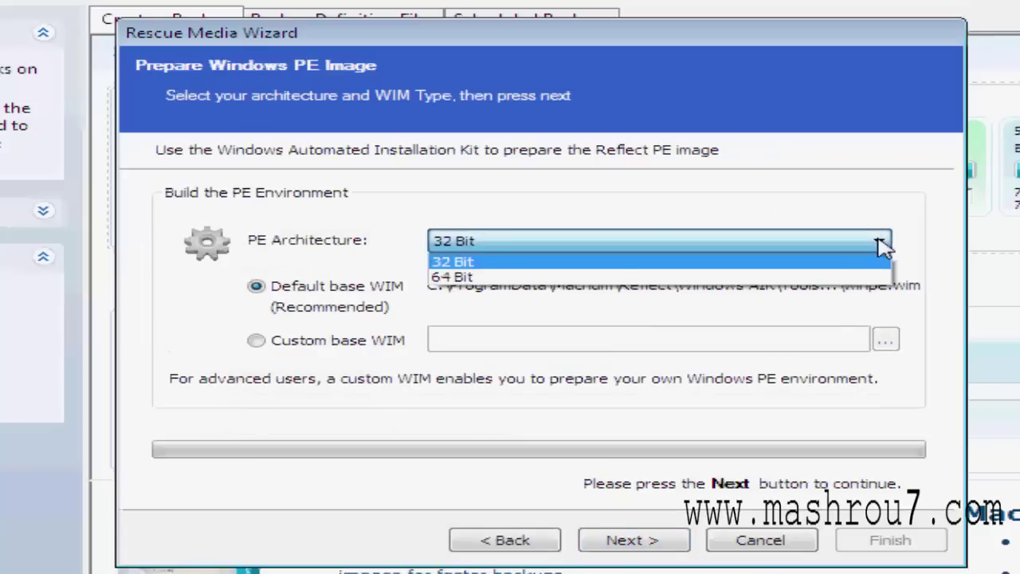
left_click(613, 263)
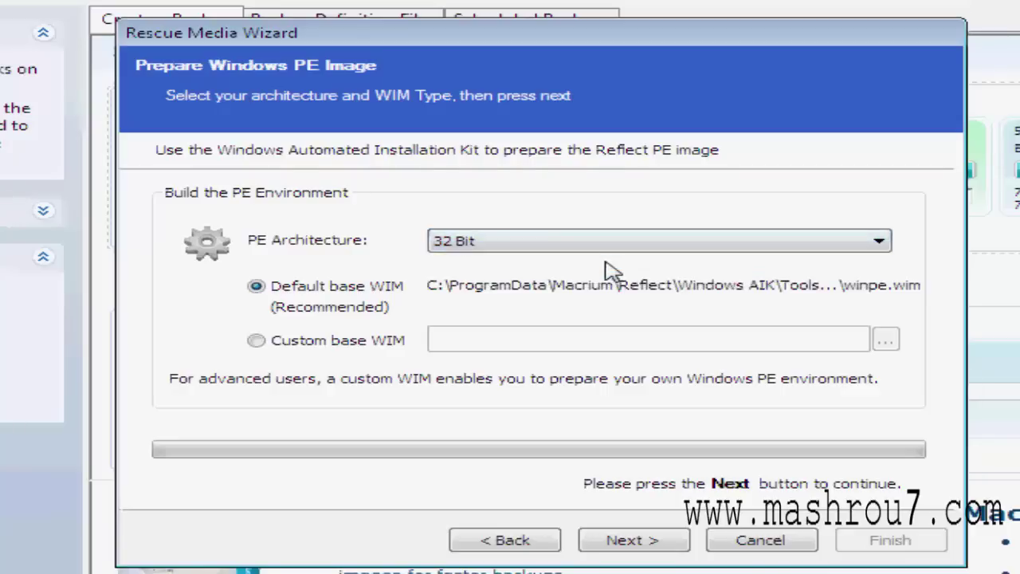
left_click(629, 540)
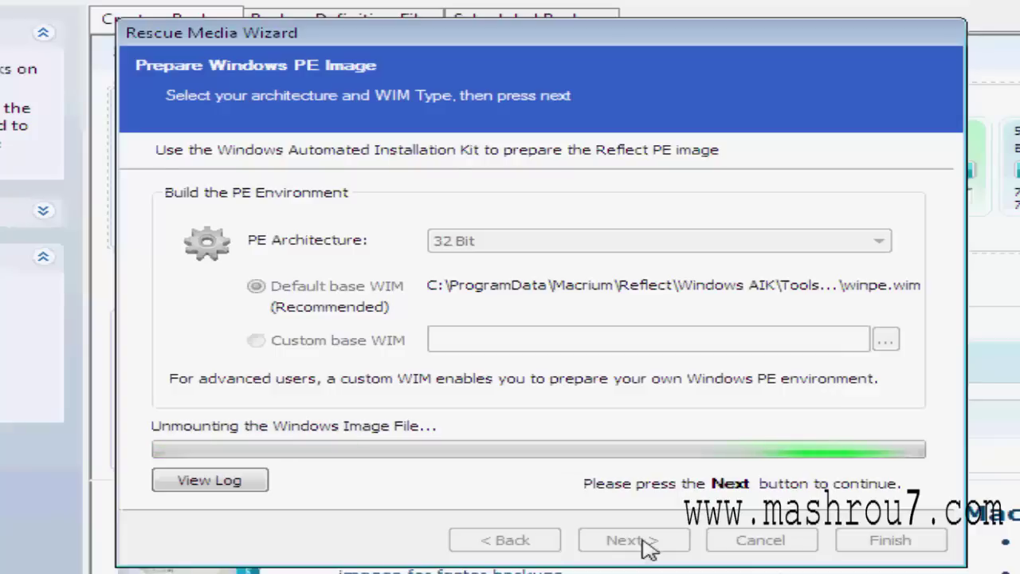
left_click(649, 546)
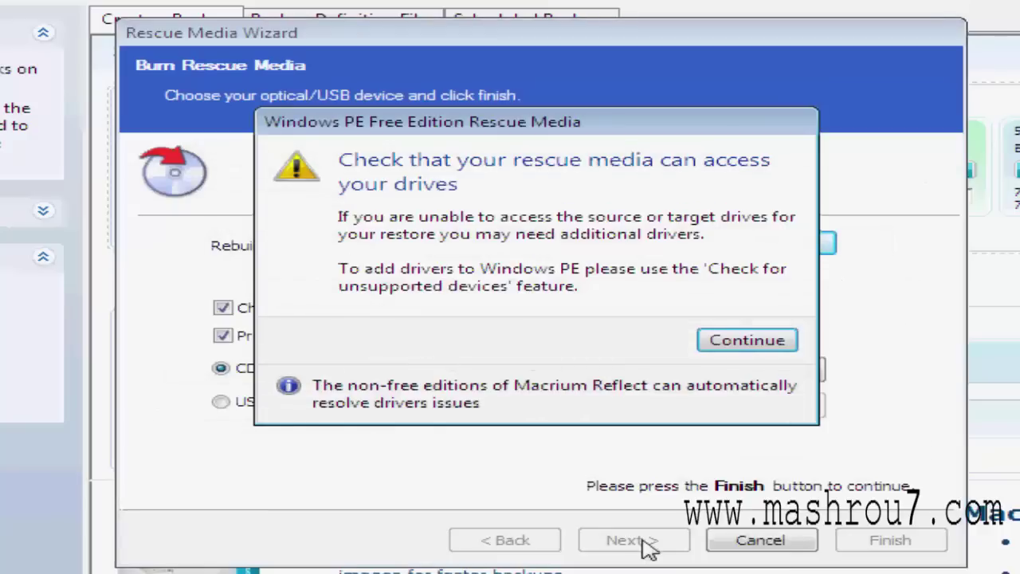
left_click(734, 348)
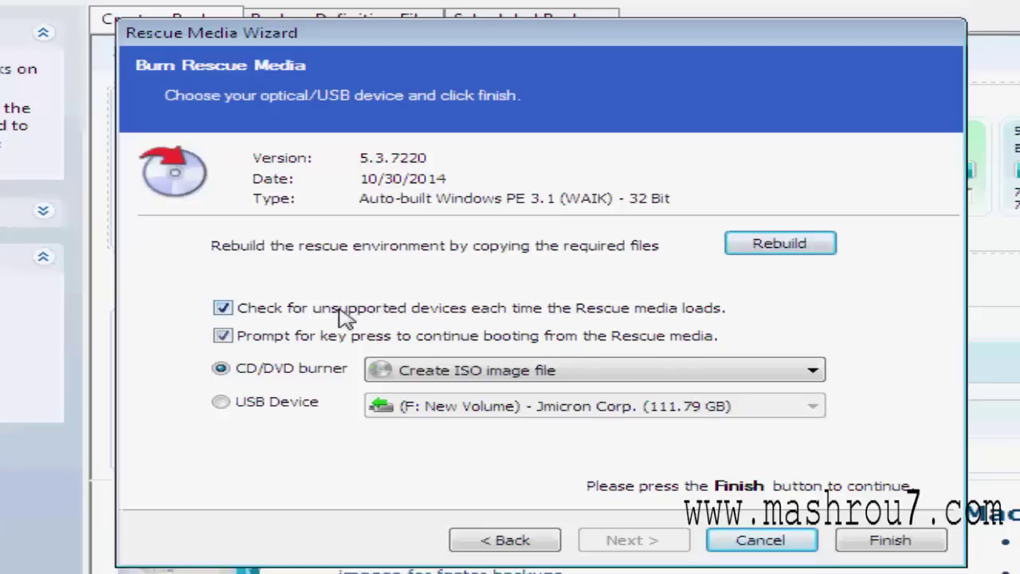
Set the rescue media target to USB Device, using the E: KingstonDataTraveler G3 (7.22 GB) drive.
left_click(475, 378)
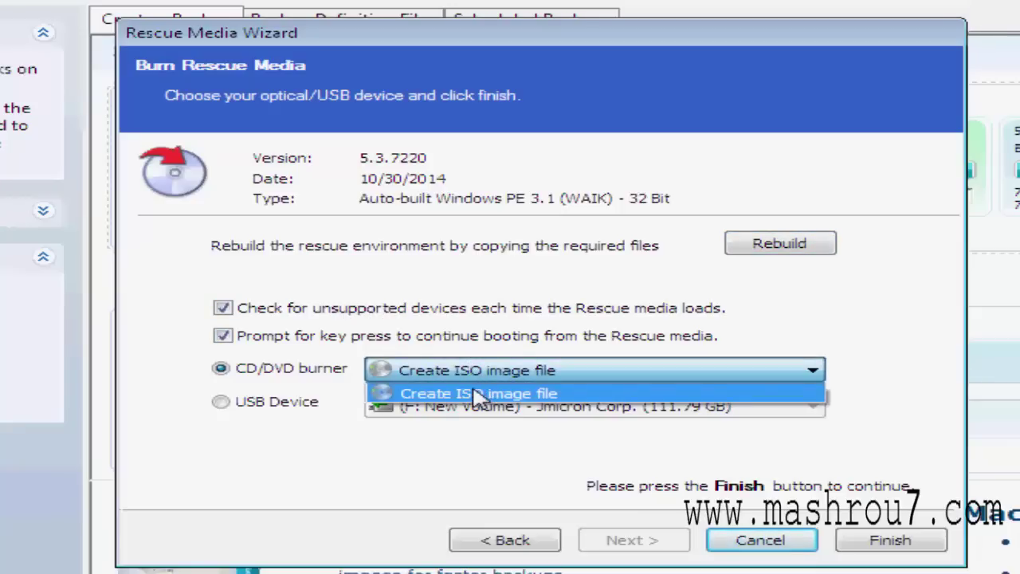
left_click(474, 392)
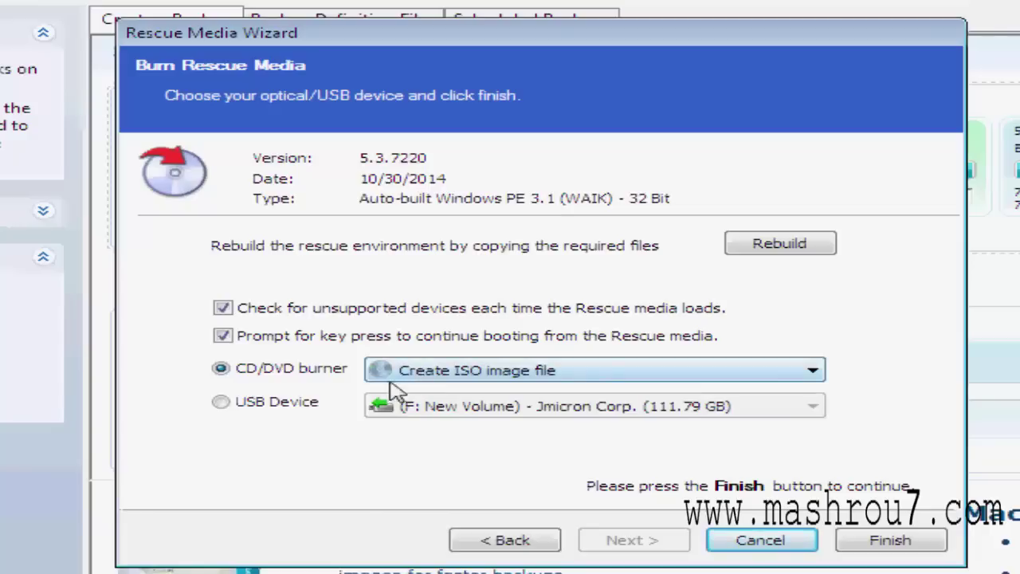
left_click(222, 404)
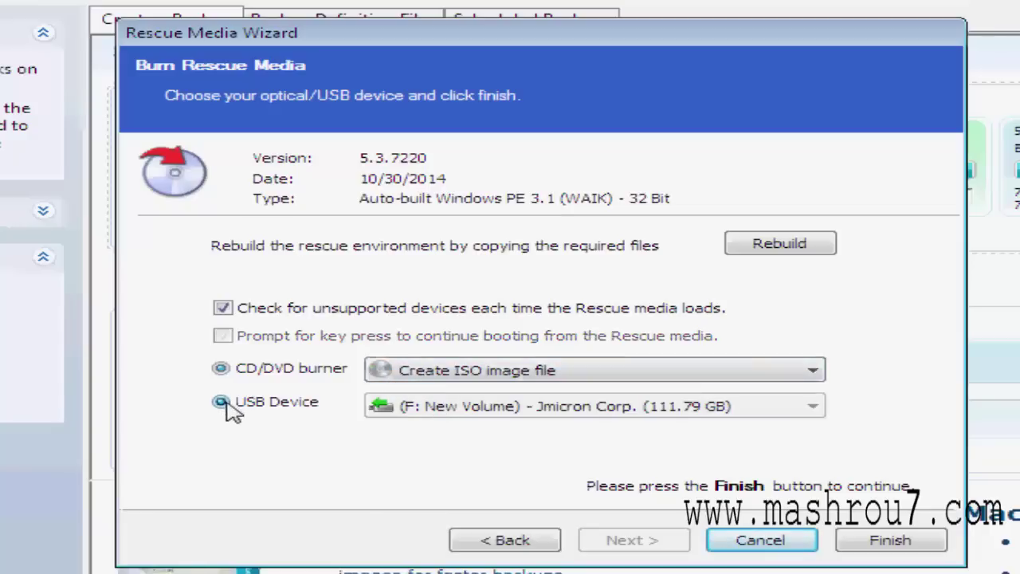
left_click(492, 410)
left_click(493, 411)
left_click(492, 412)
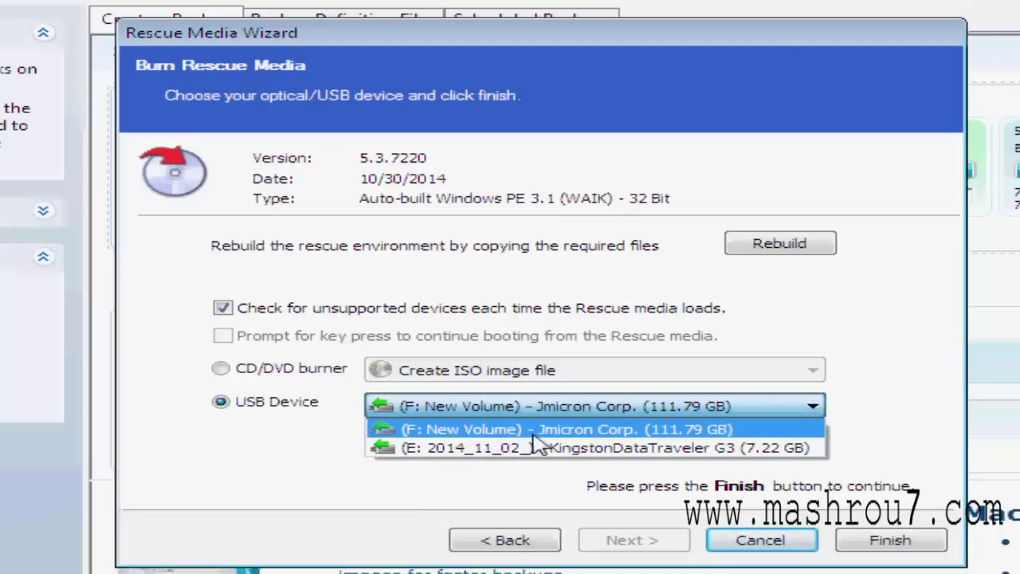
left_click(590, 452)
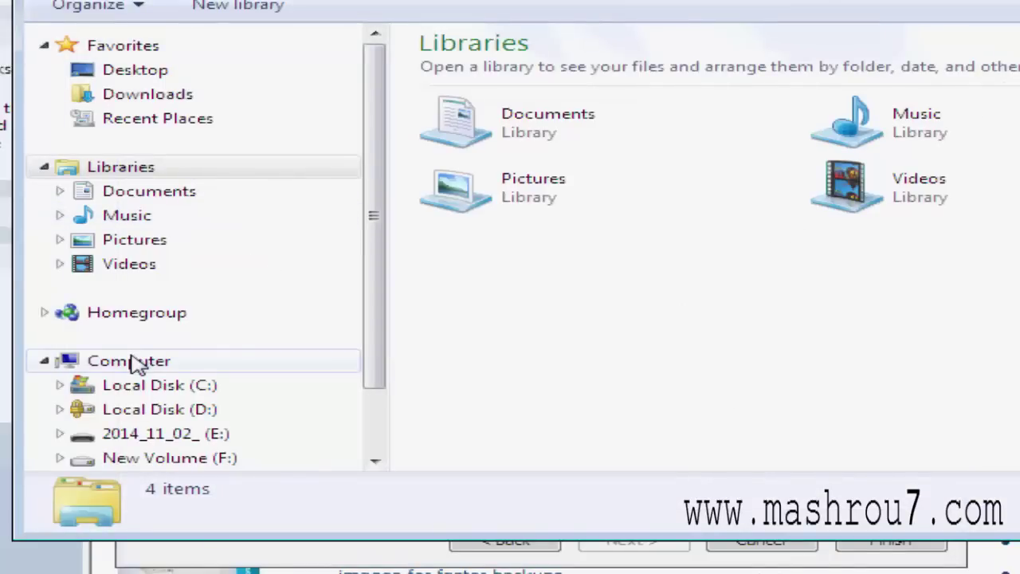
Check the computer's drives in Windows Explorer, and return to the Rescue Media Wizard to close it.
left_click(135, 363)
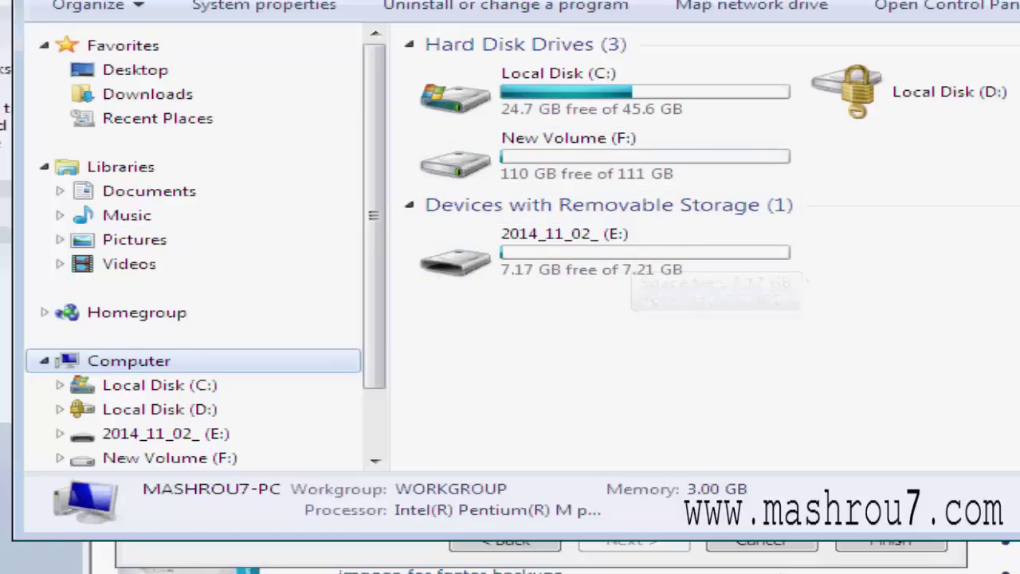
key("alt+Tab")
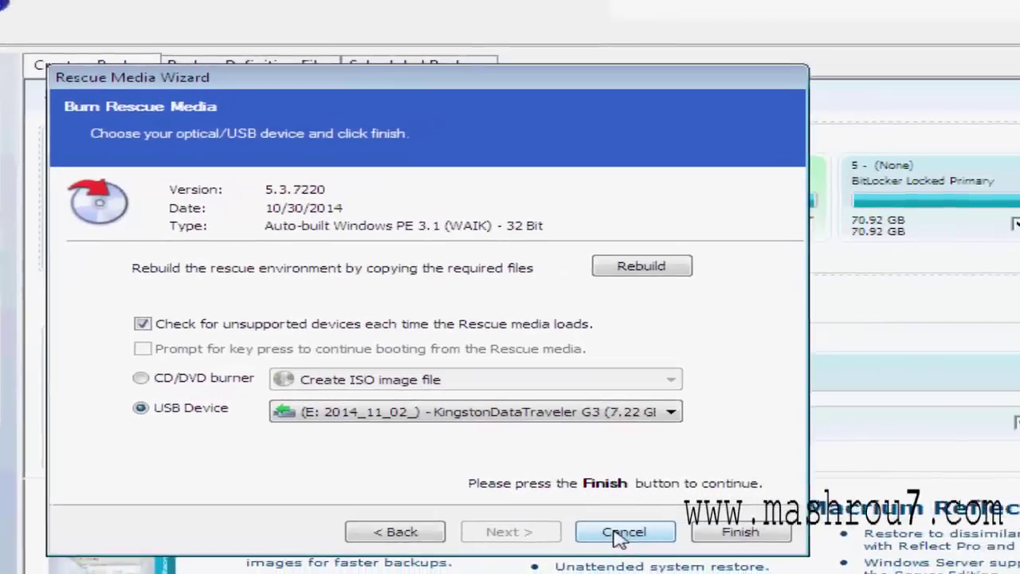
left_click(758, 542)
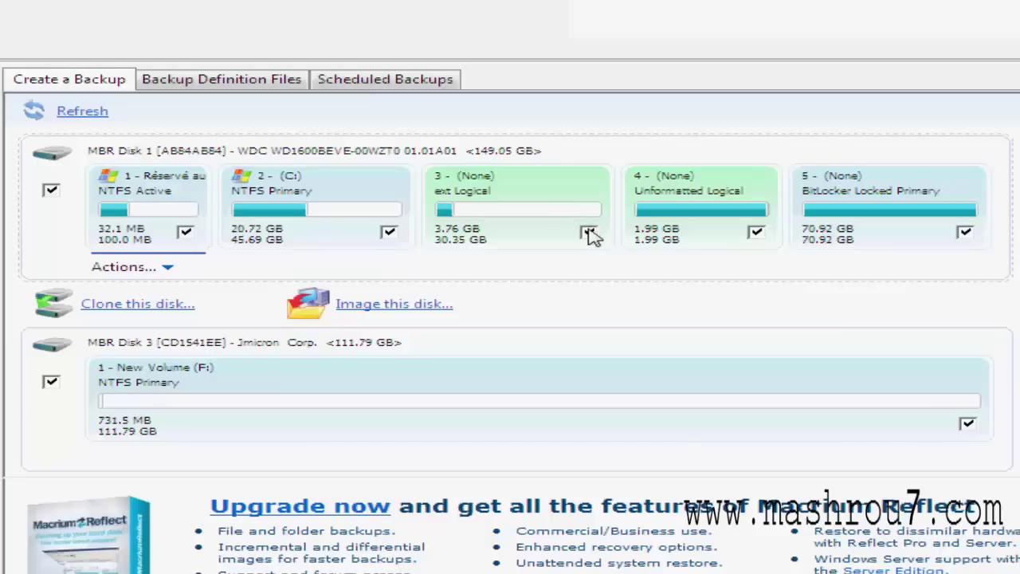
Exclude partitions 3, 4 and 5 of MBR Disk 1, leaving only the system reserved and C: partitions selected.
left_click(756, 232)
left_click(756, 232)
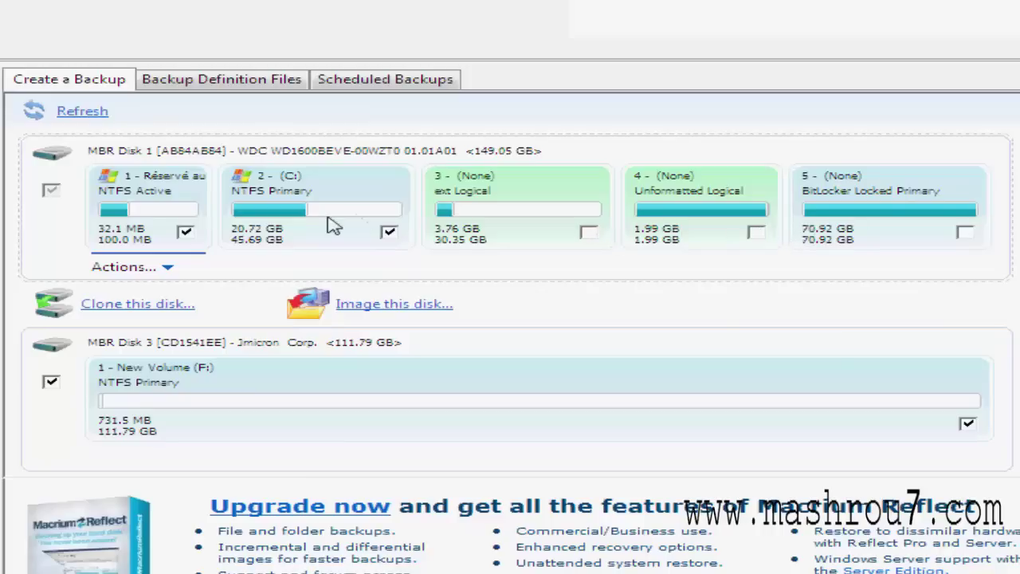
left_click(184, 230)
Start cloning MBR Disk 1, choosing MBR Disk 3 (Jmicron Corp., 111.79 GB) as destination and using the recommended source disk geometry.
left_click(128, 305)
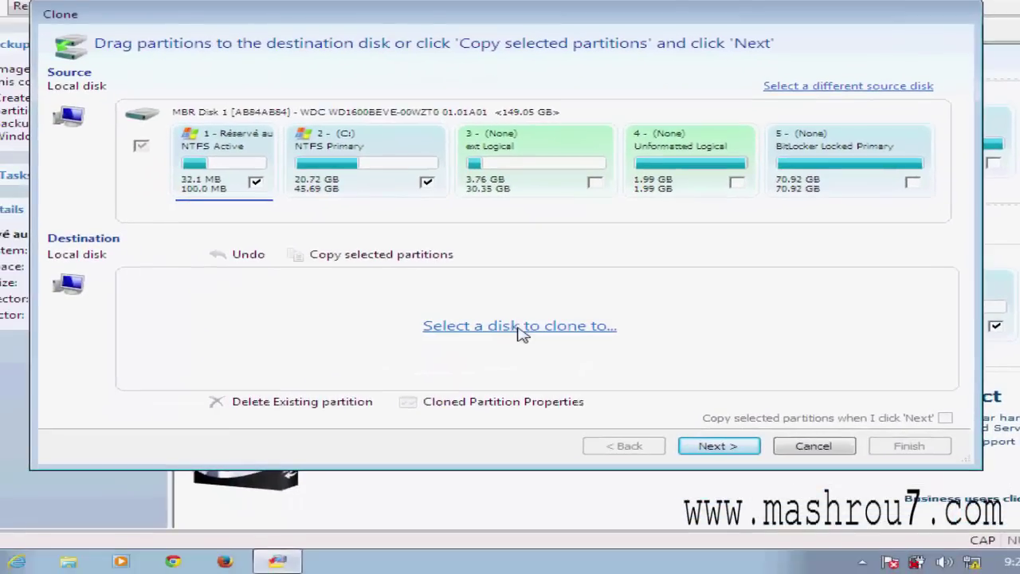
left_click(520, 327)
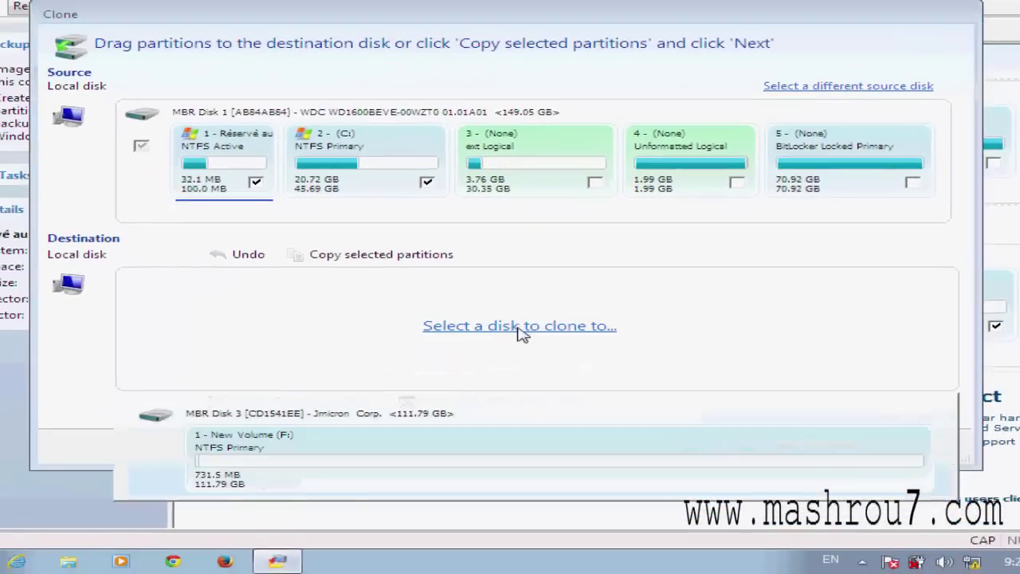
left_click(485, 423)
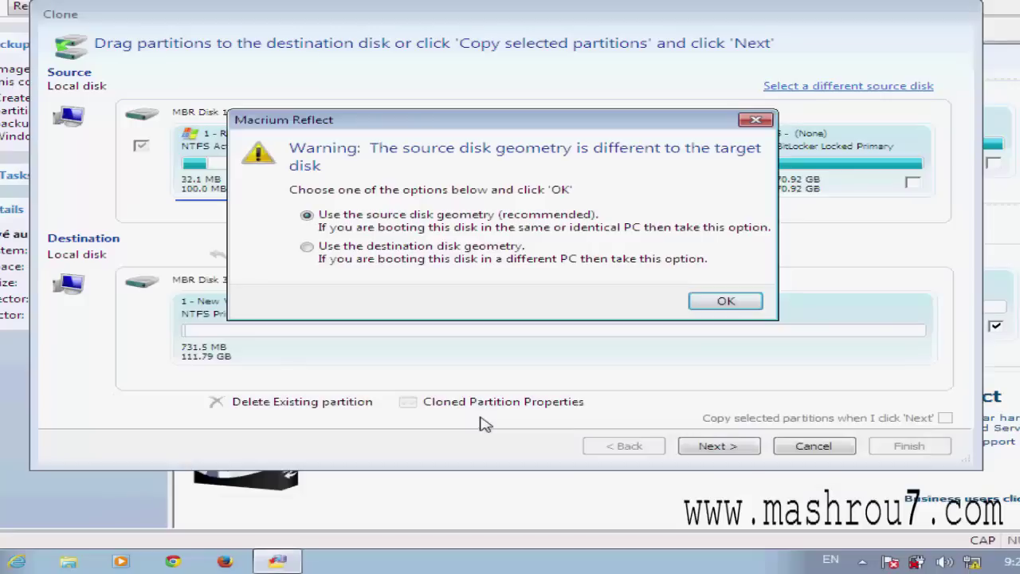
left_click(723, 303)
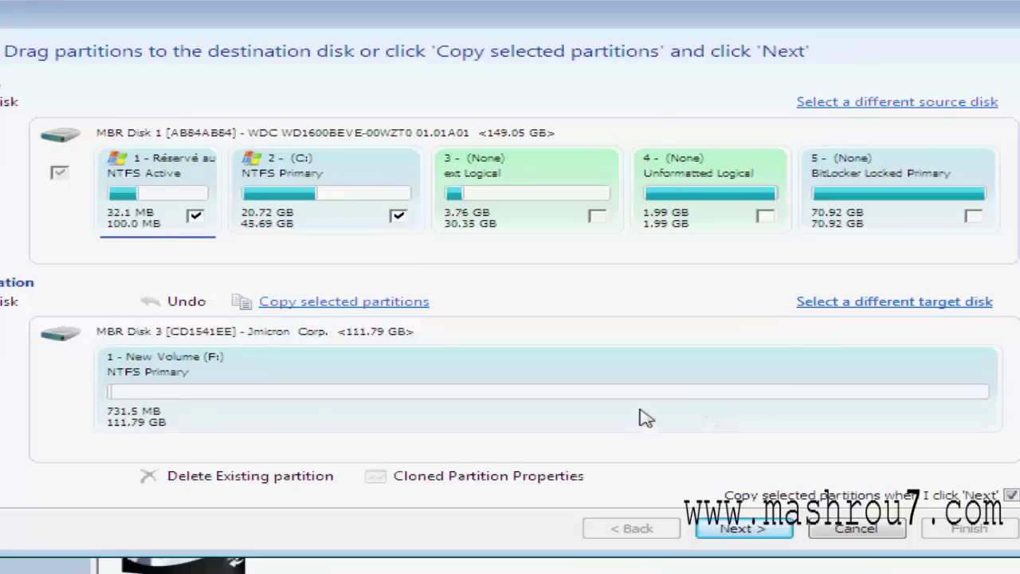
Run the clone of the system reserved and C: partitions, and allow drive F: New Volume to be overwritten.
left_click(743, 530)
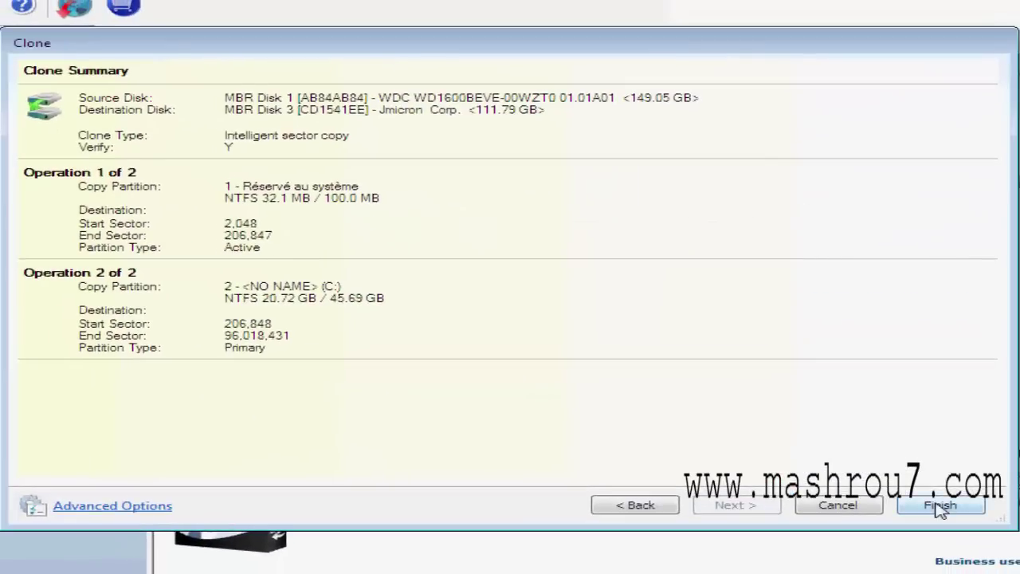
left_click(940, 506)
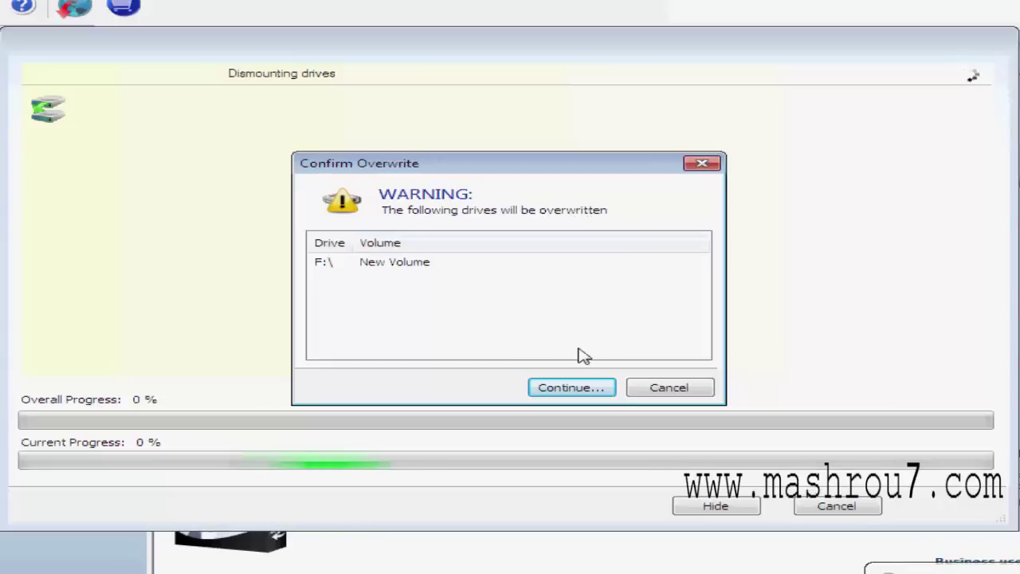
left_click(574, 389)
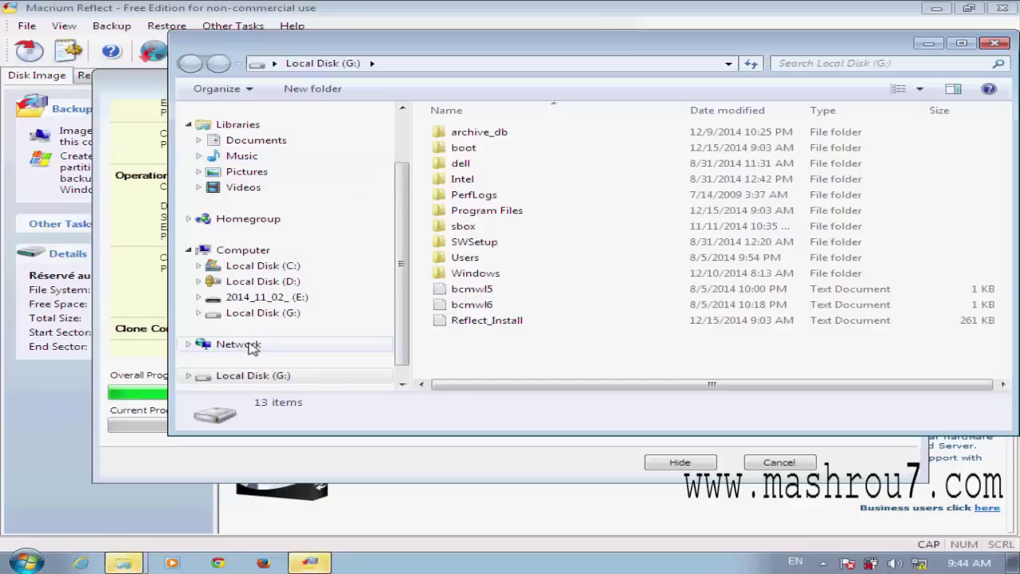
Close the Local Disk (G:) Explorer window, then dismiss the clone completion notice and the clone progress window.
left_click(994, 45)
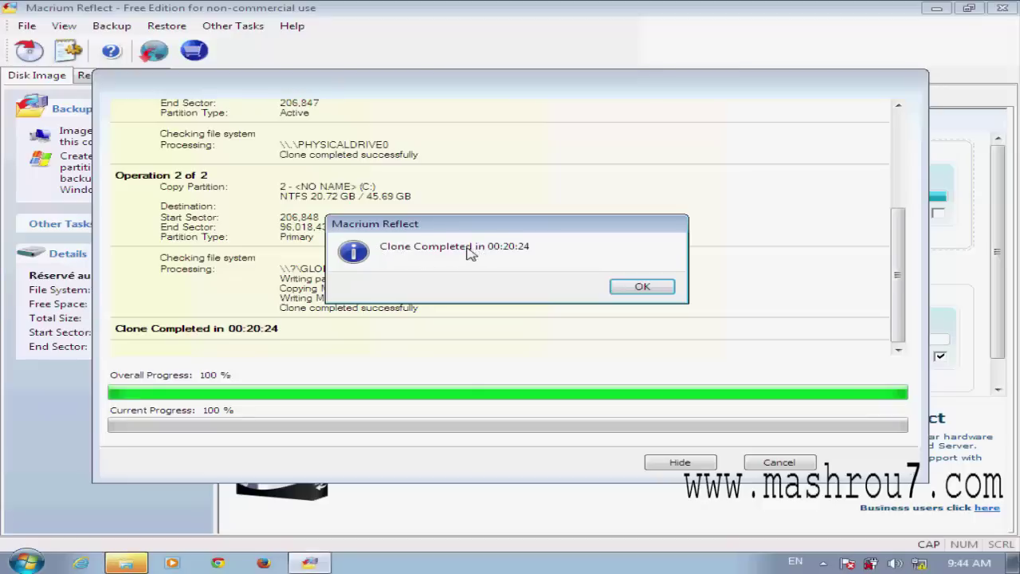
left_click(633, 290)
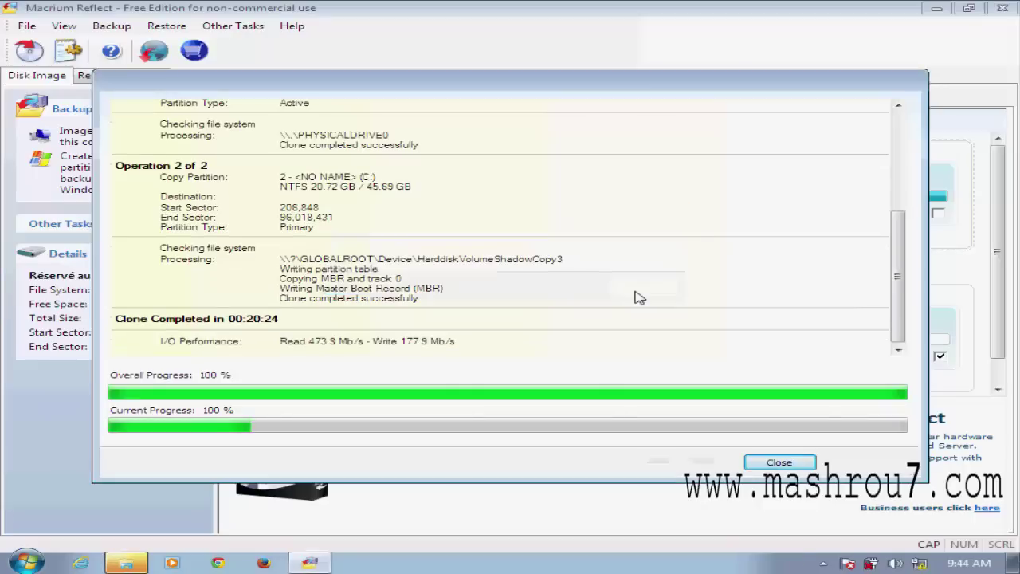
left_click(753, 462)
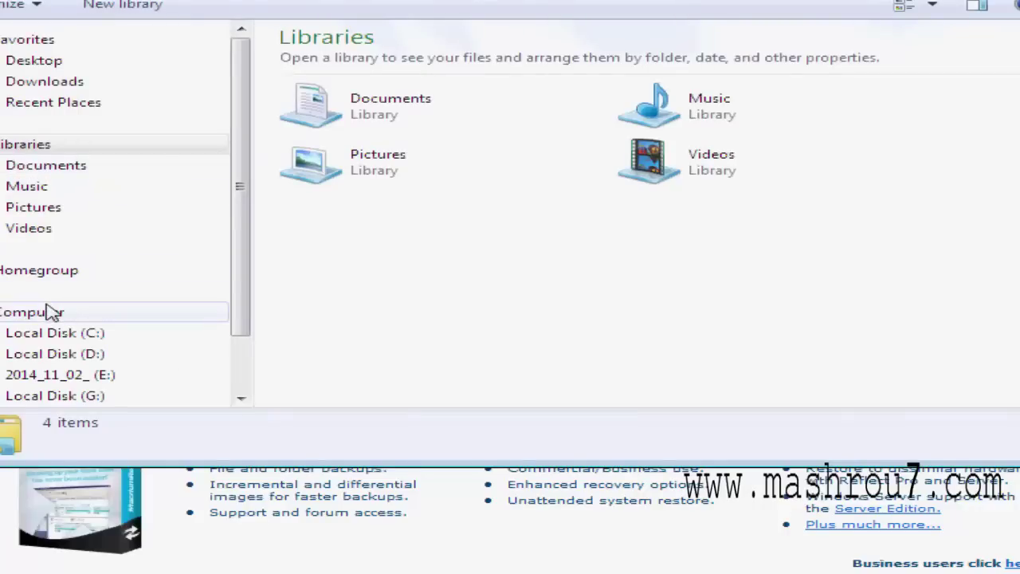
Compare the used and free space of Local Disk (C:) and Local Disk (G:) in Windows Explorer, and close it.
left_click(49, 312)
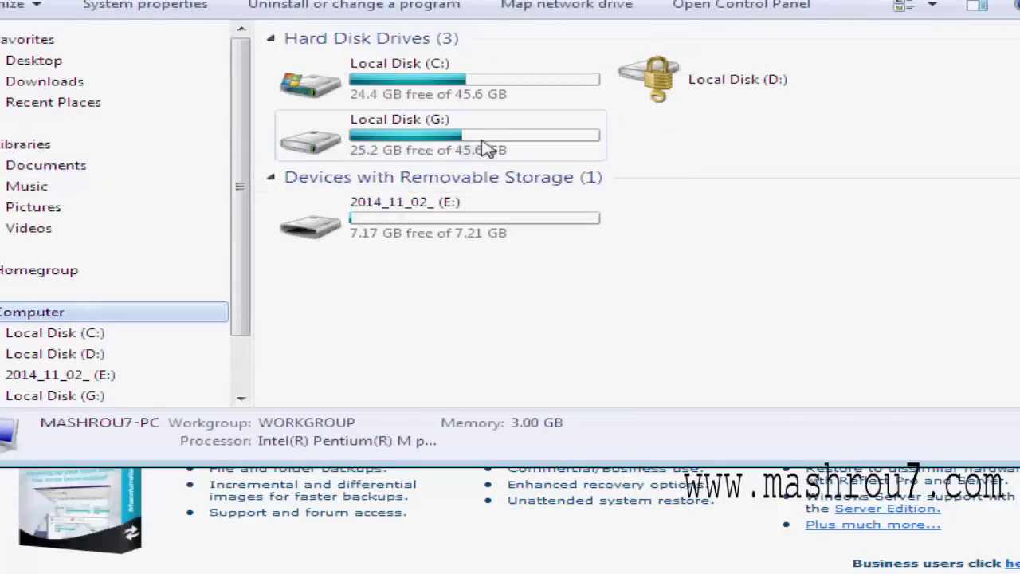
left_click(471, 94)
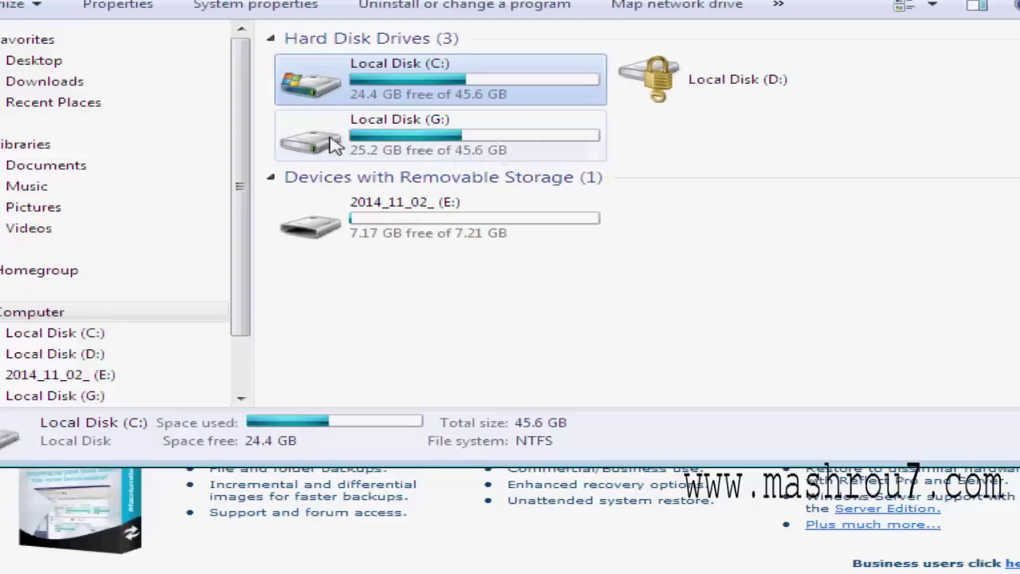
mouse_move(471, 136)
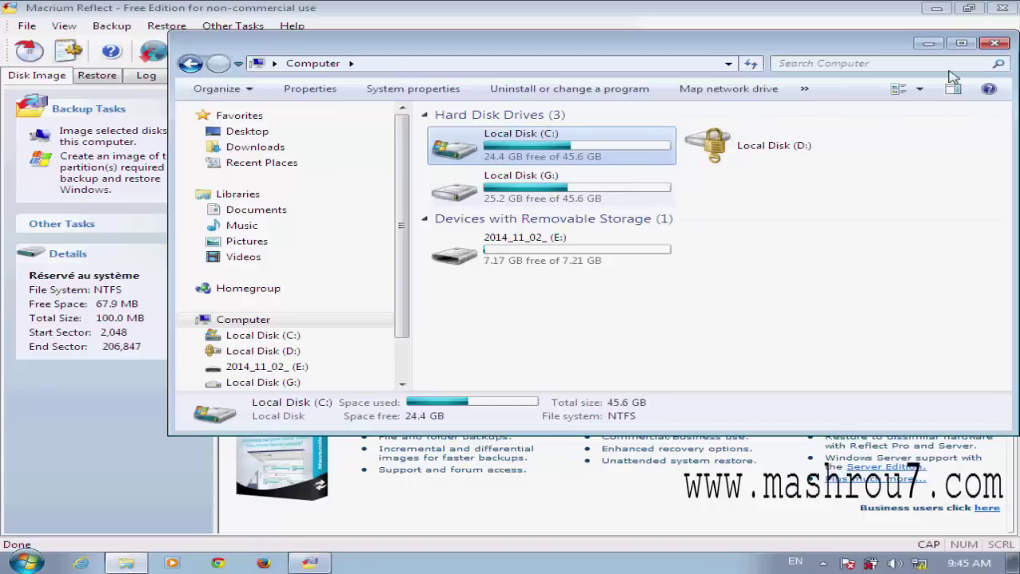
left_click(994, 44)
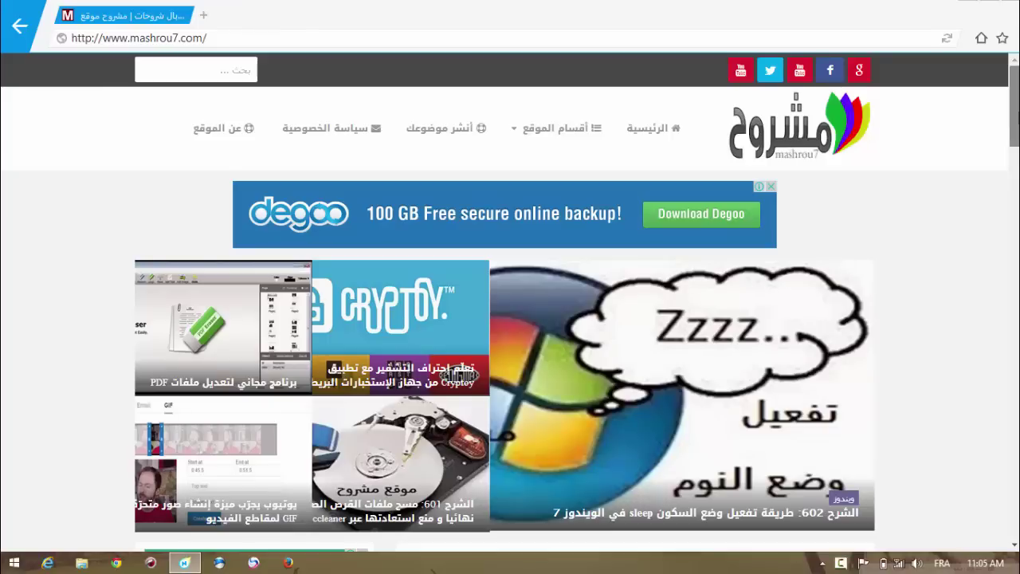
scroll(510, 303, "down", 6)
scroll(510, 303, "down", 8)
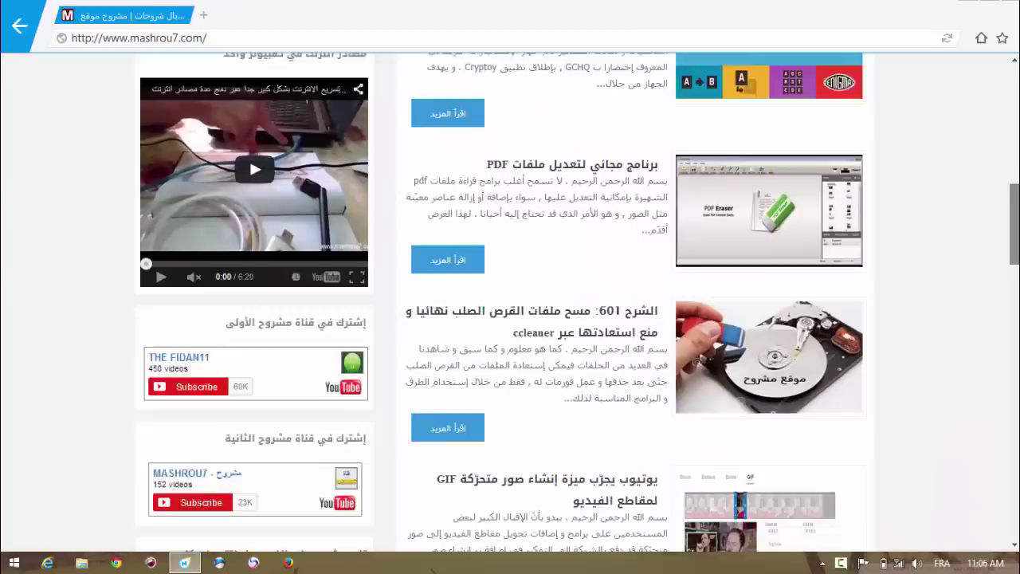
scroll(510, 302, "down", 10)
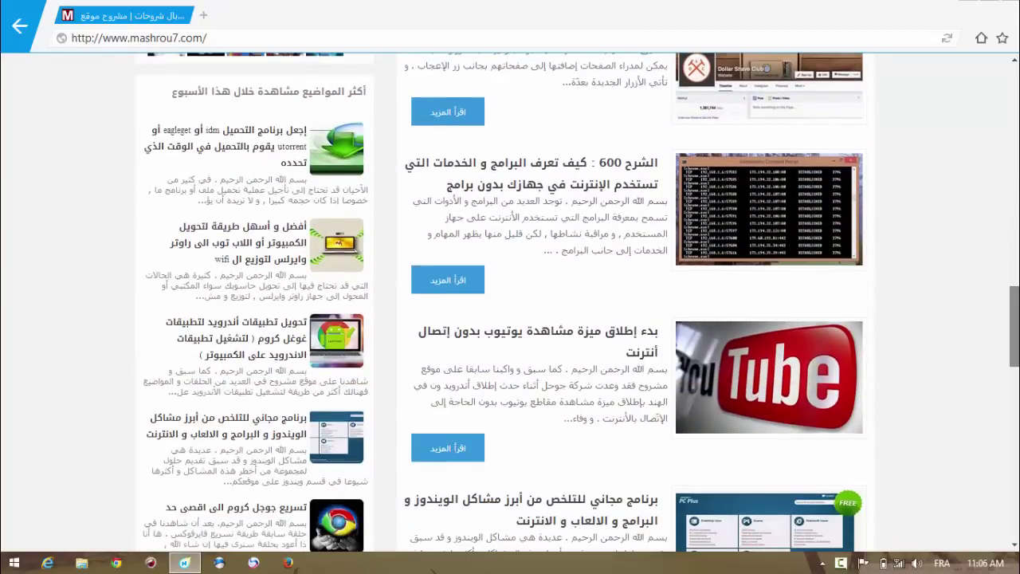
scroll(510, 302, "down", 8)
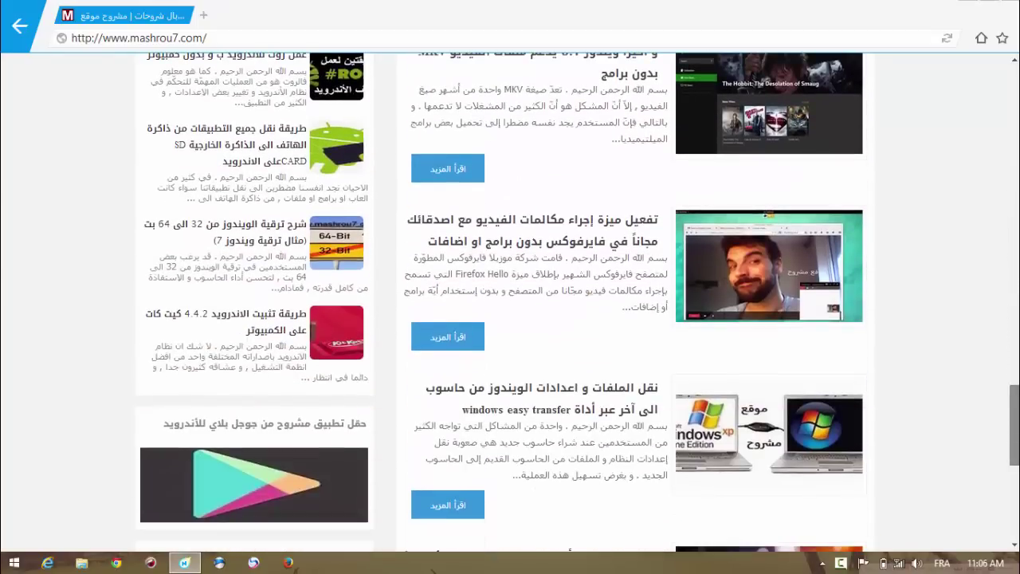
scroll(510, 303, "down", 2)
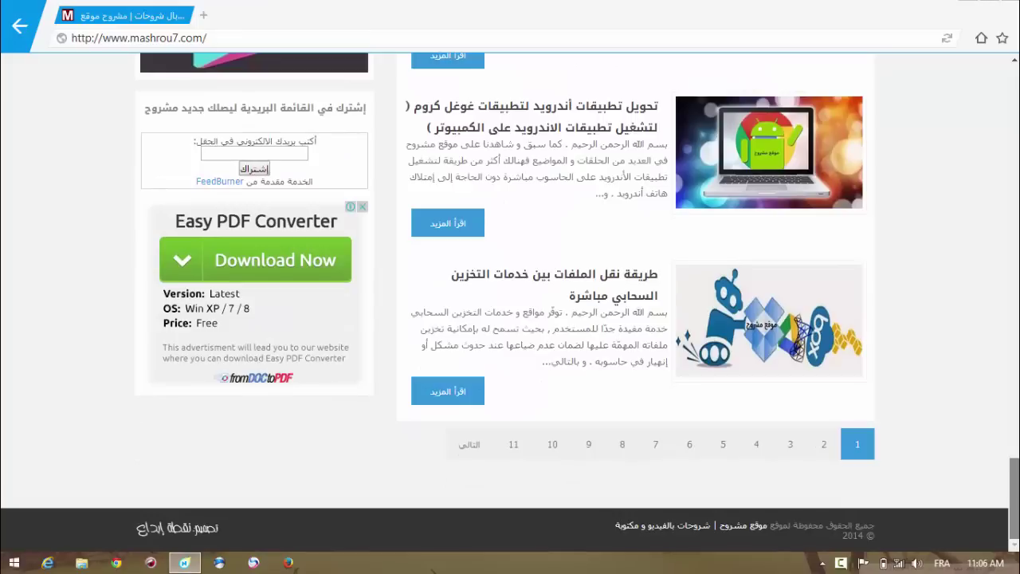
left_click_drag(1014, 487, 1017, 110)
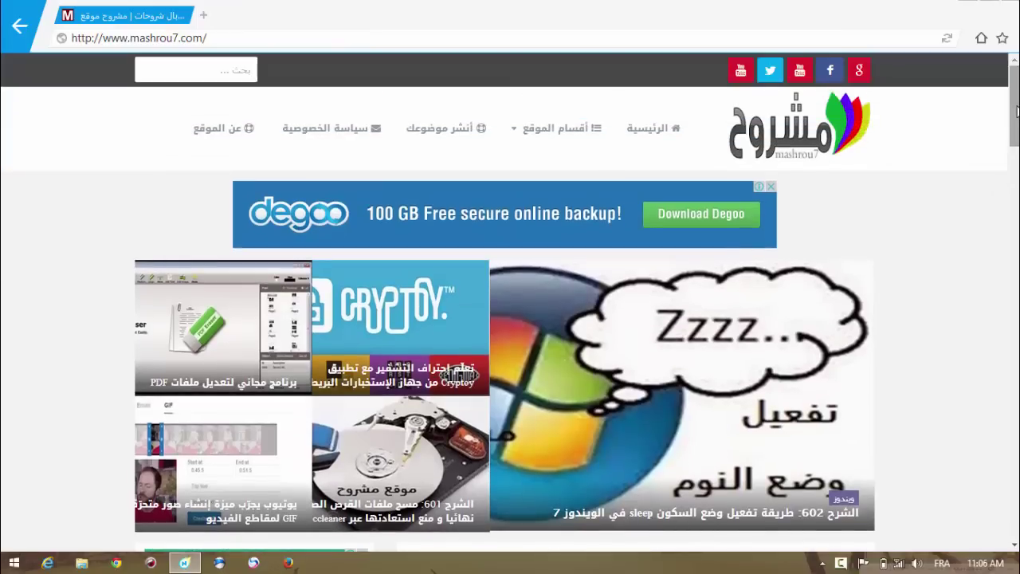